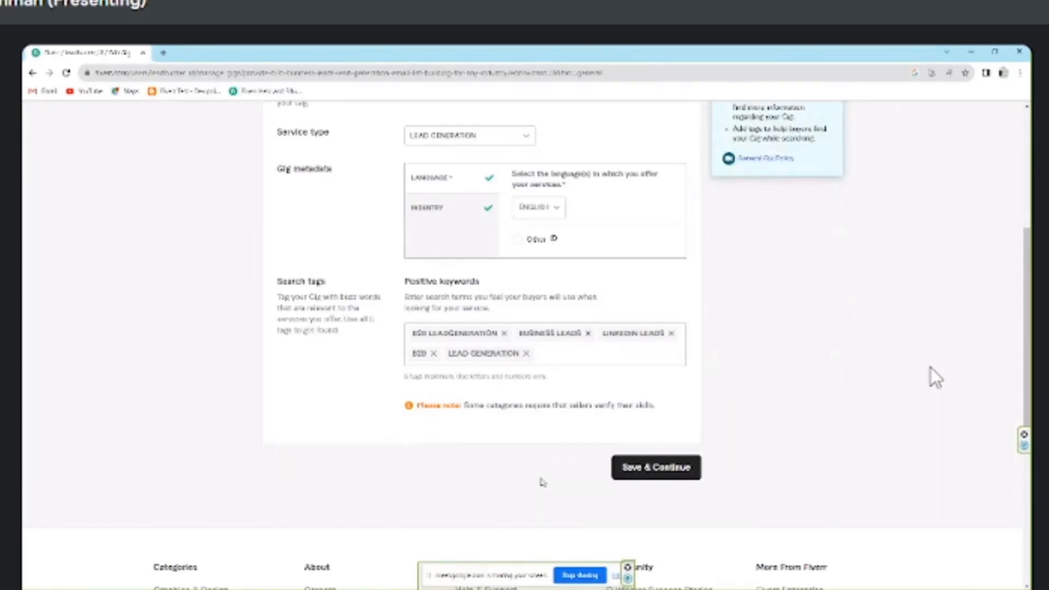
Step: Save the gig overview, then name the Standard package "200 Business Leads" by reusing the Basic package name
left_click(636, 475)
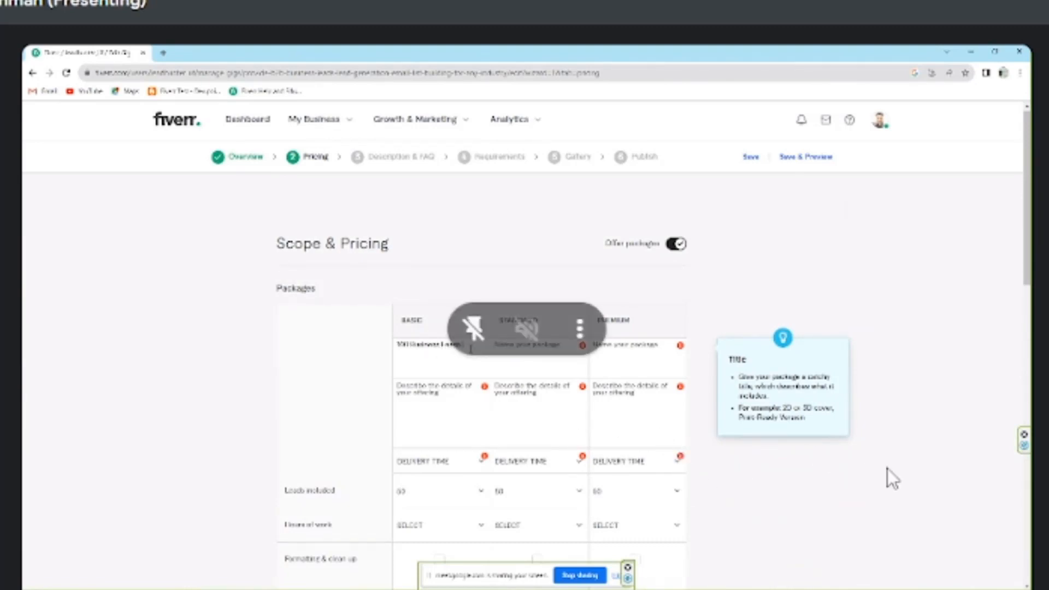
left_click_drag(469, 345, 370, 343)
key("ctrl+c")
left_click(579, 386)
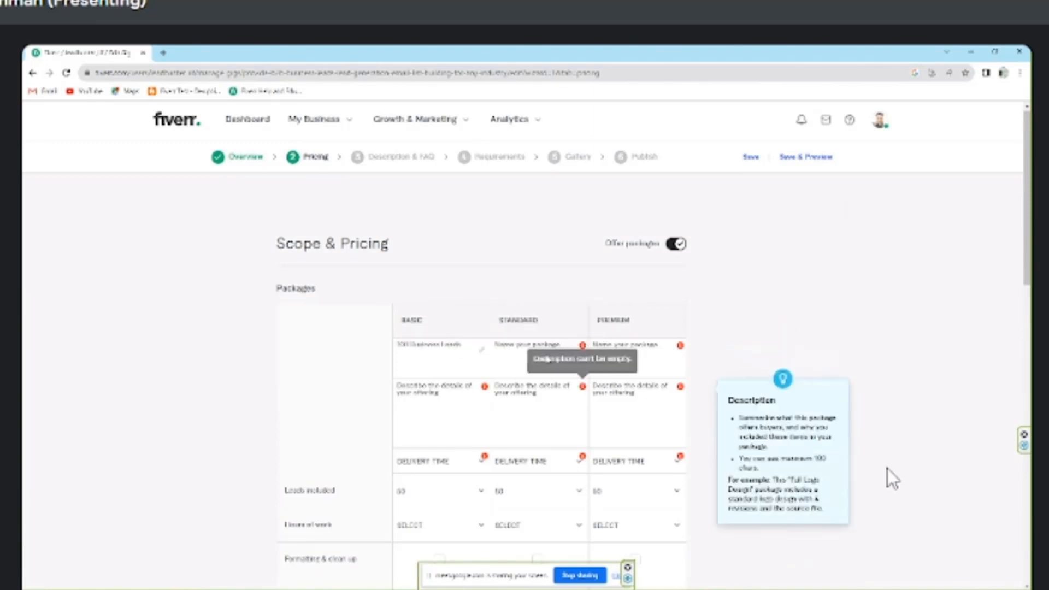
left_click(511, 348)
key("ctrl+v")
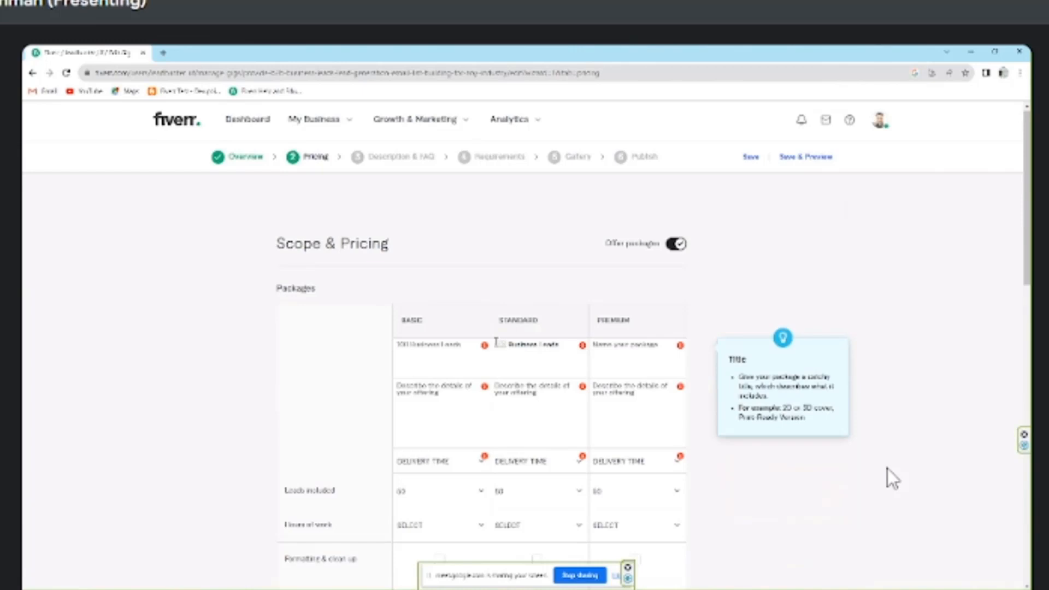
type("200")
Step: Consult the gig research document in Google Docs and begin the Basic package description on Fiverr with "I will provide Name, Title, Website, Address,"
key("alt+Tab")
scroll(376, 368, "down", 1)
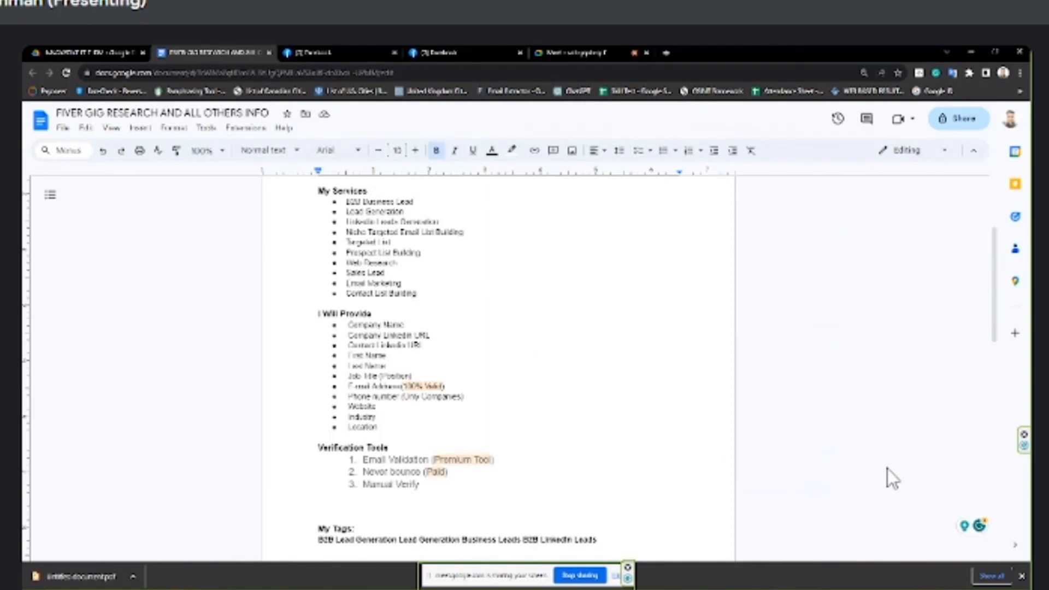
key("alt+Tab")
type("I will provide Name, Title, Website, Add")
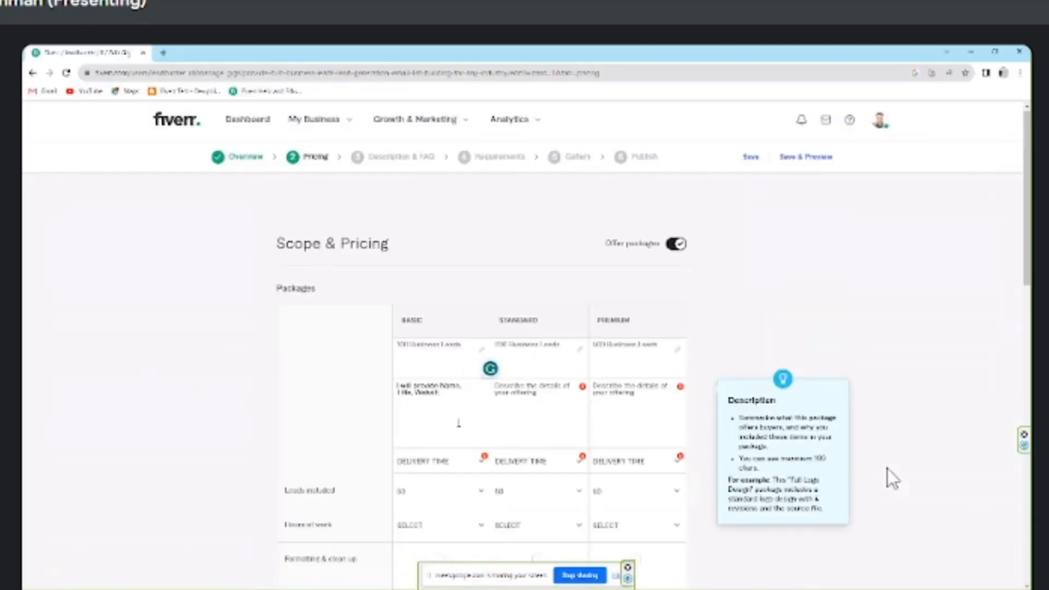
type("ress,")
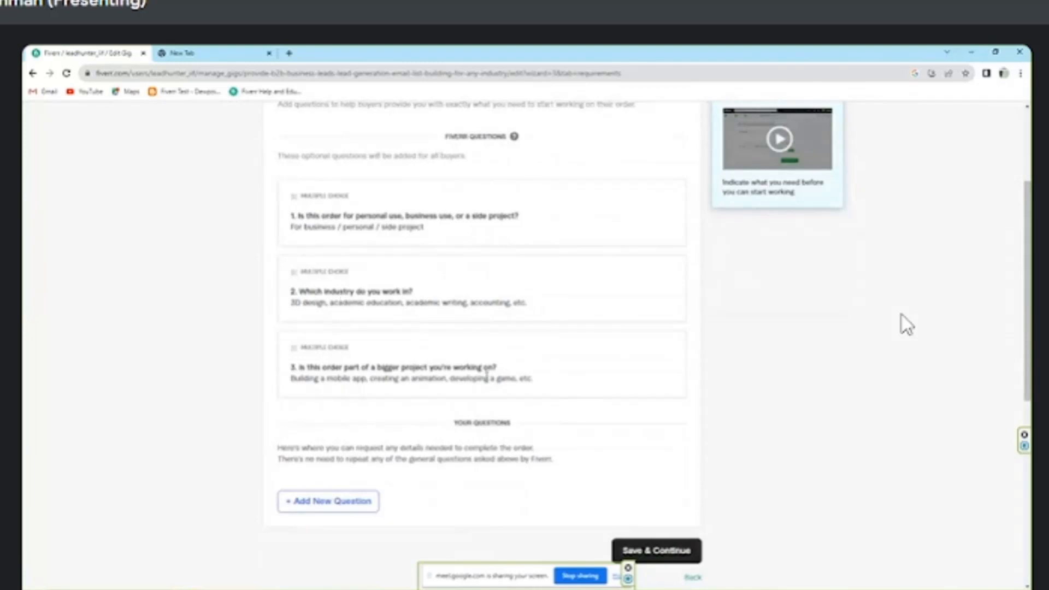
Step: Start a new custom buyer question under Your Questions in the gig requirements
scroll(486, 377, "down", 1)
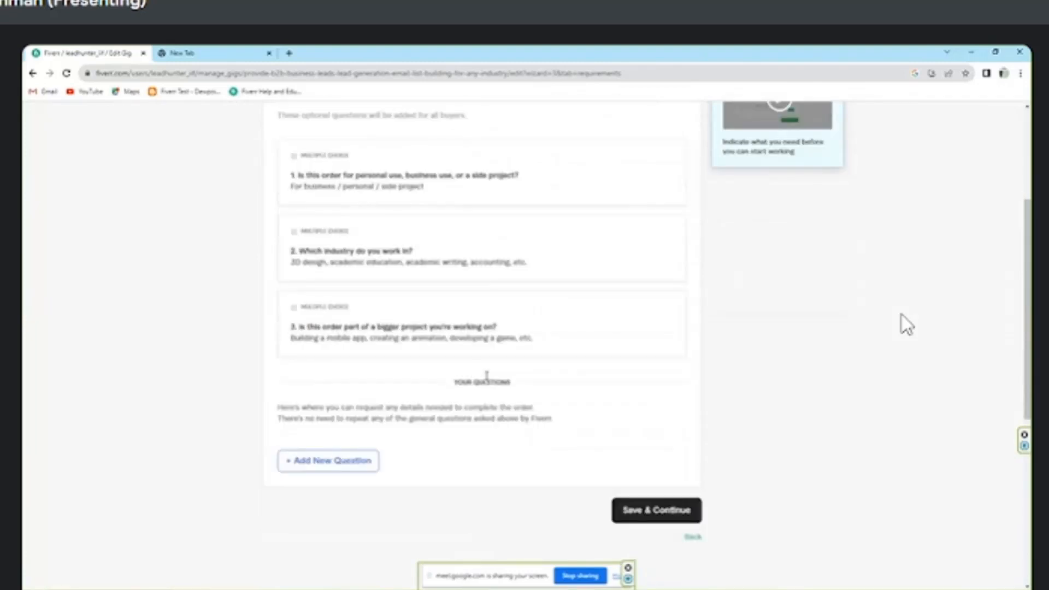
scroll(486, 376, "down", 1)
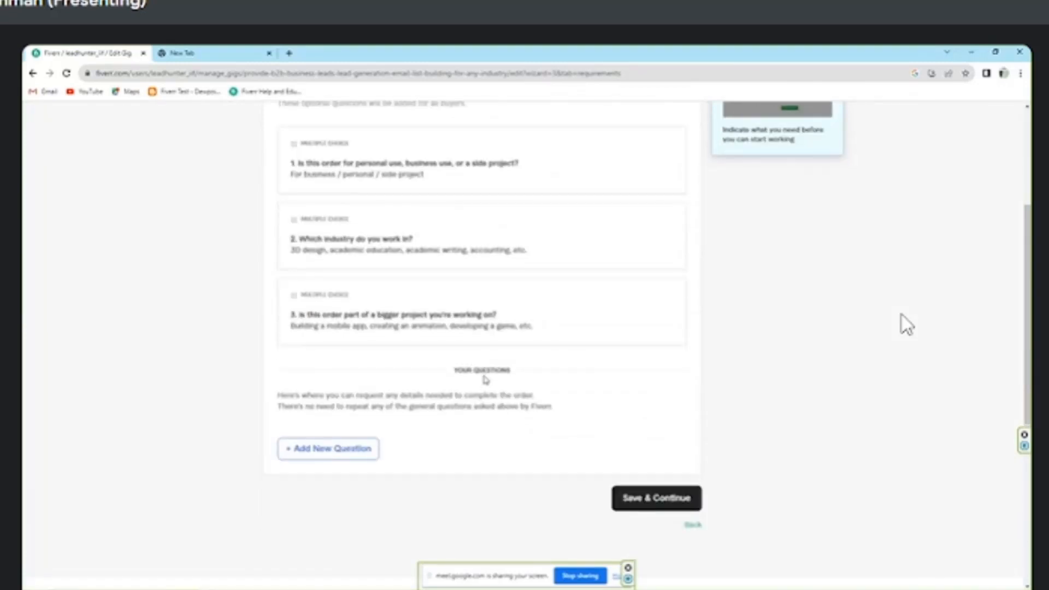
left_click(343, 450)
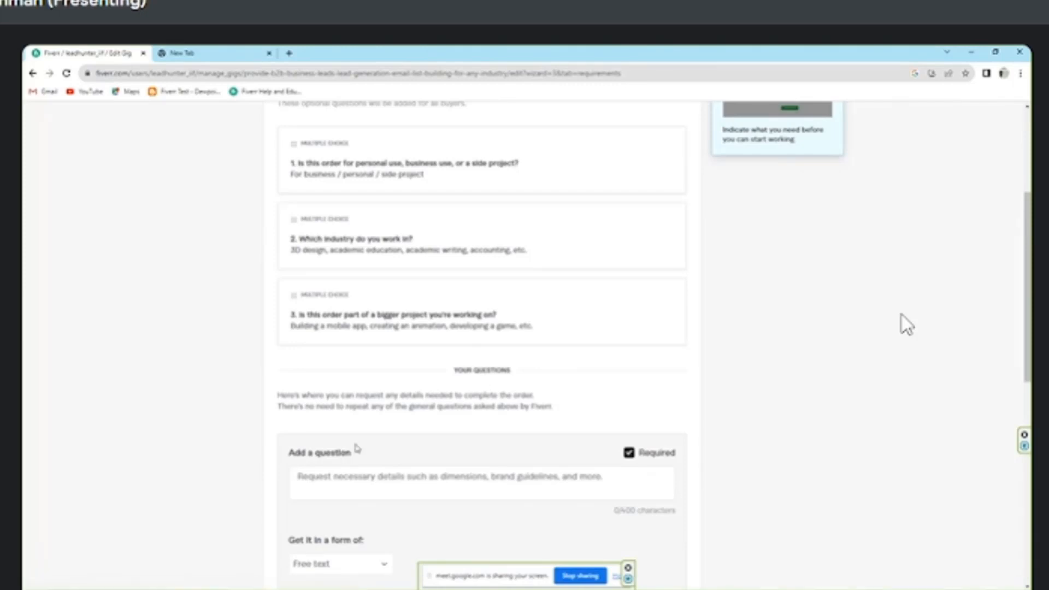
scroll(429, 395, "down", 2)
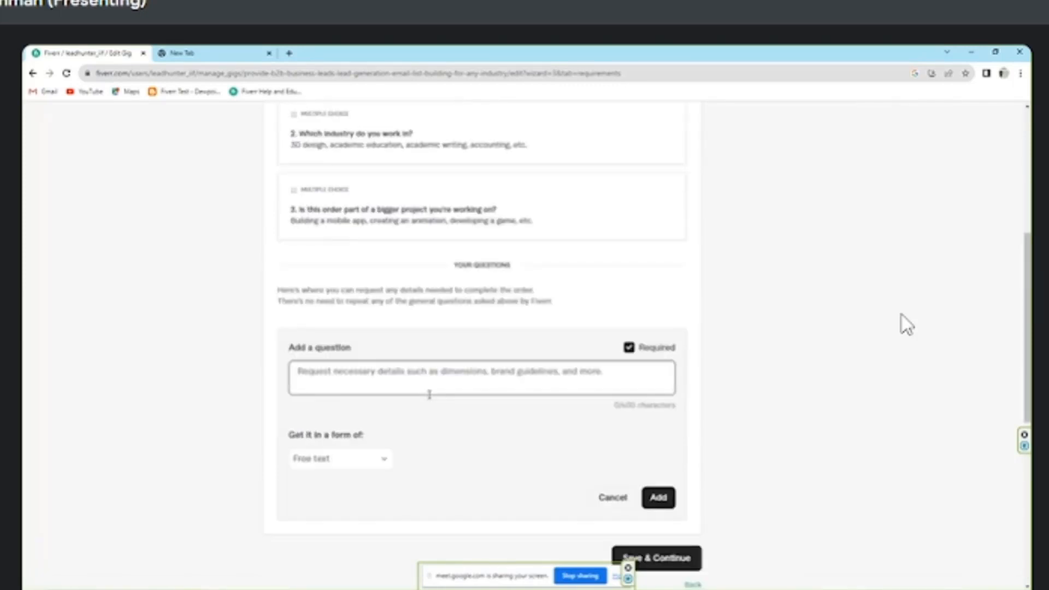
left_click(410, 377)
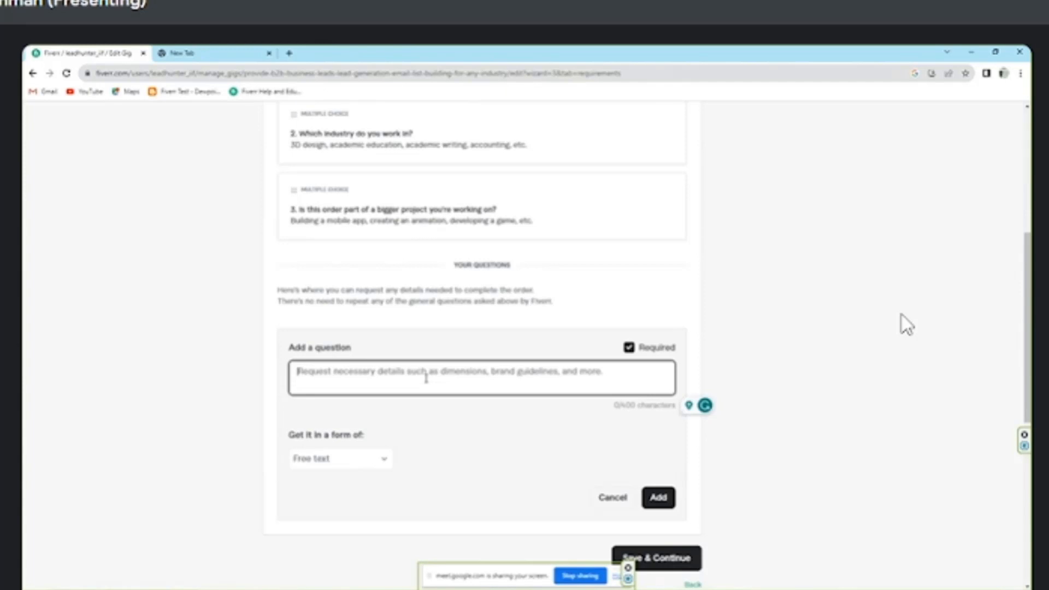
type("What i")
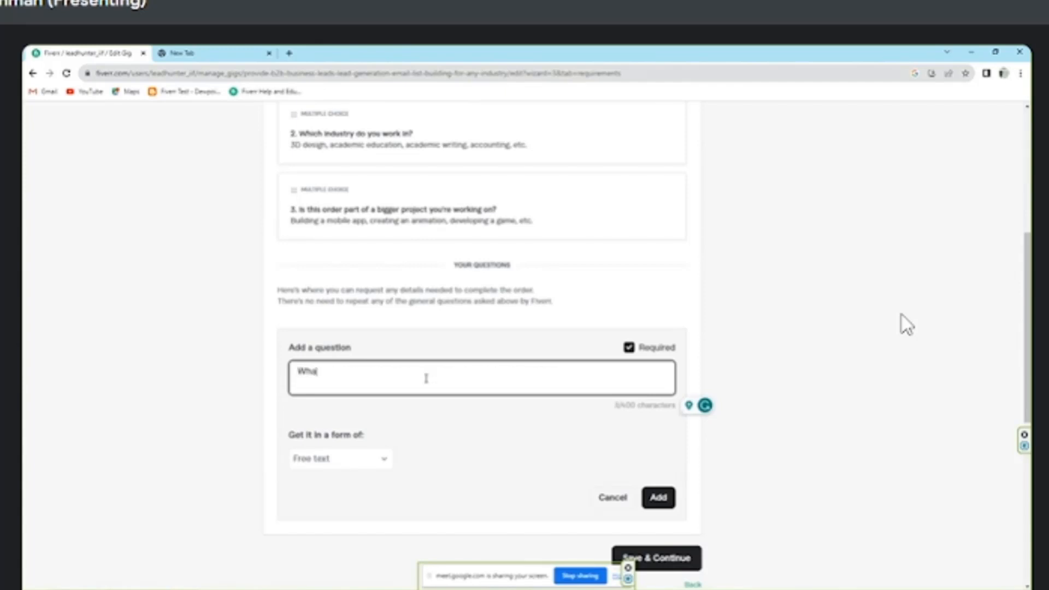
key("BackSpace")
key("BackSpace")
type("i")
key("ctrl+a")
key("BackSpace")
Step: Add the required free-text question "Please provide your full requirements with more details. Example: Industry, Location, Targeted Person."
type("Plea")
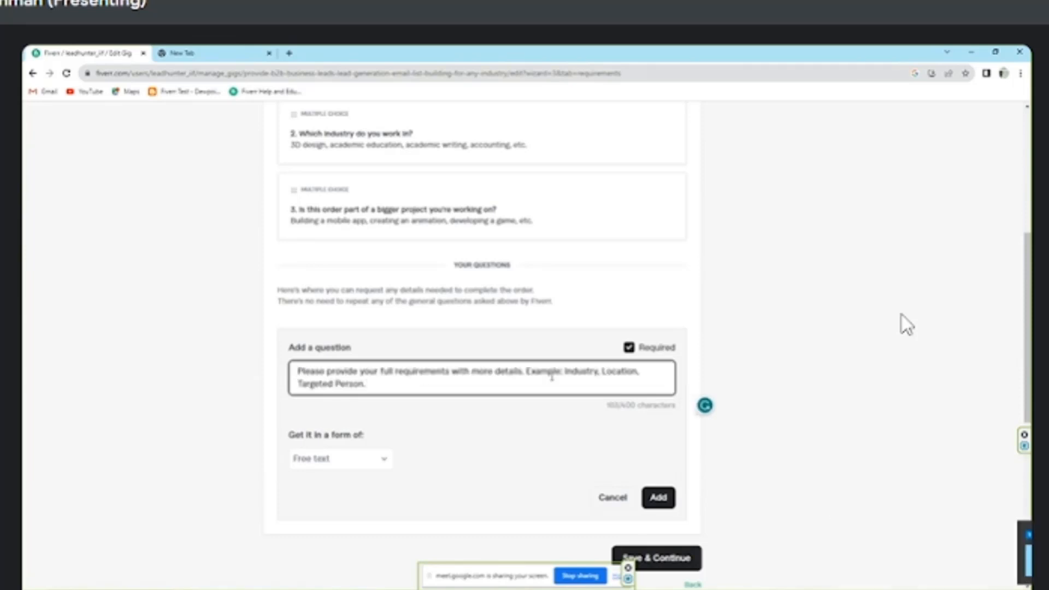
left_click(370, 468)
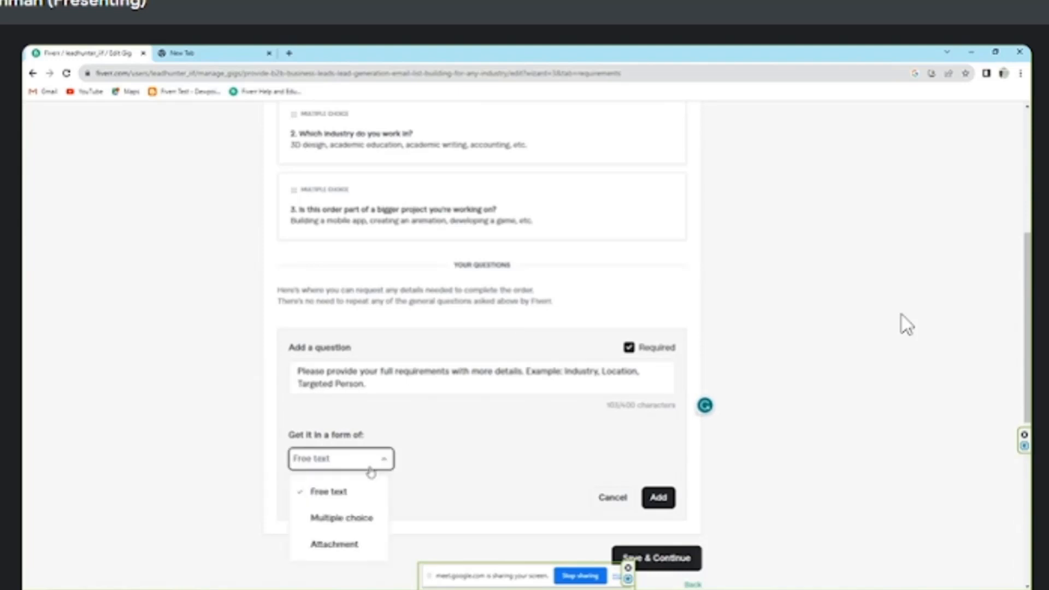
left_click(369, 465)
left_click(328, 466)
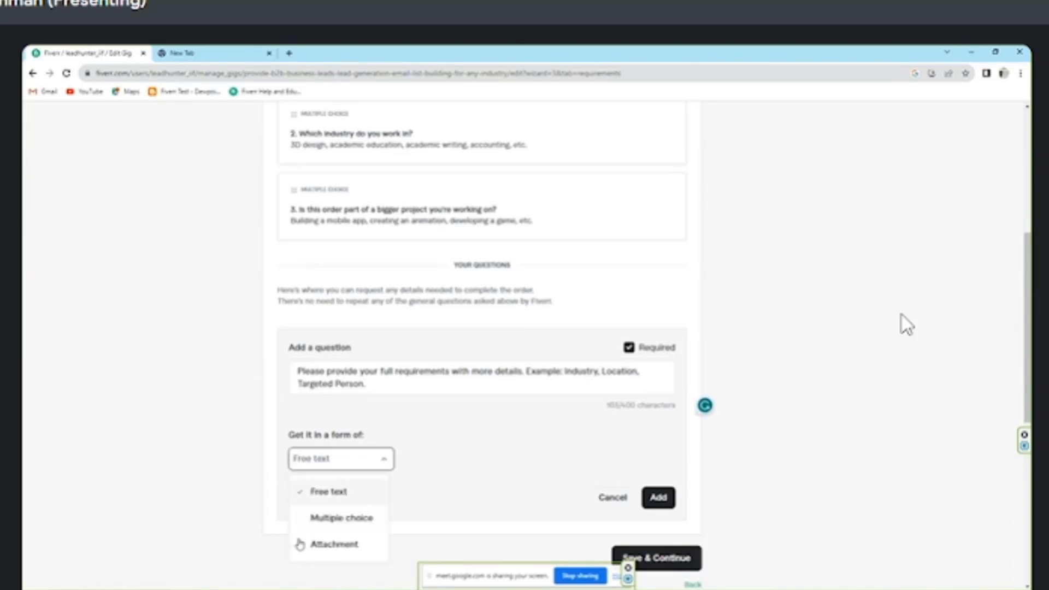
left_click(486, 437)
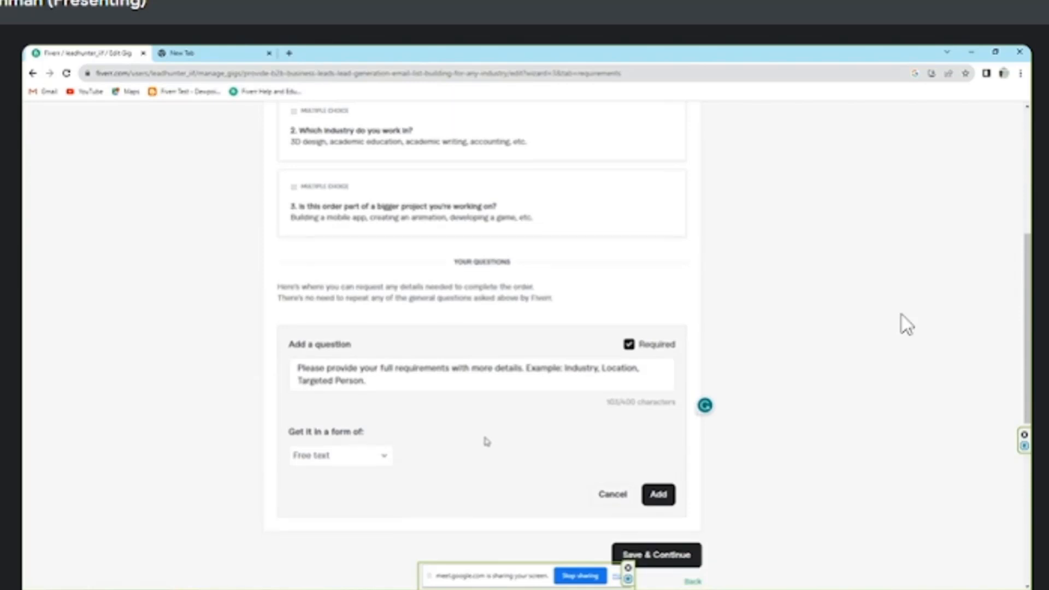
scroll(486, 442, "down", 1)
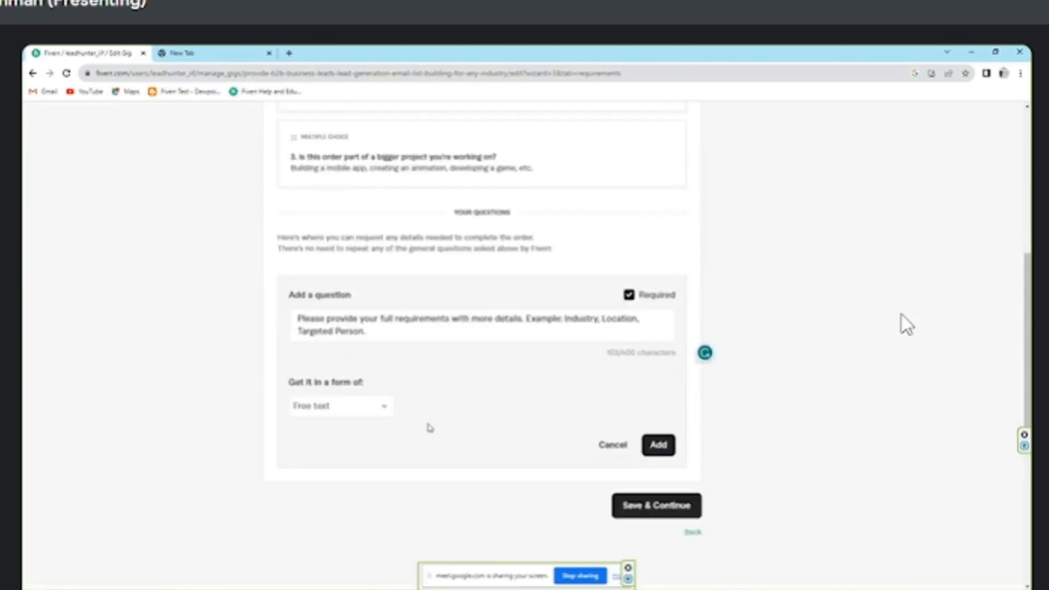
left_click(369, 412)
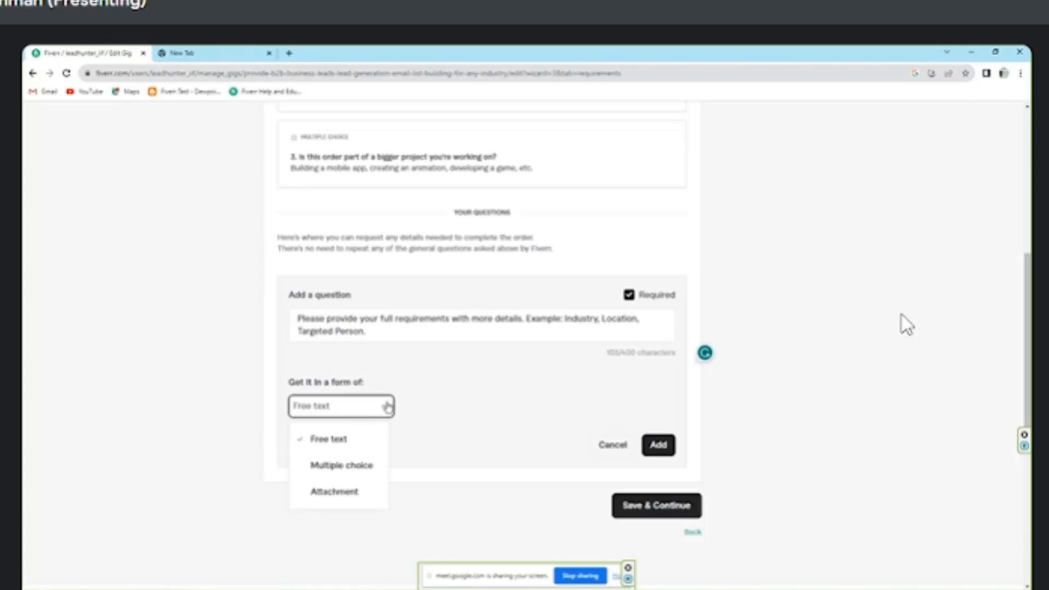
left_click(460, 386)
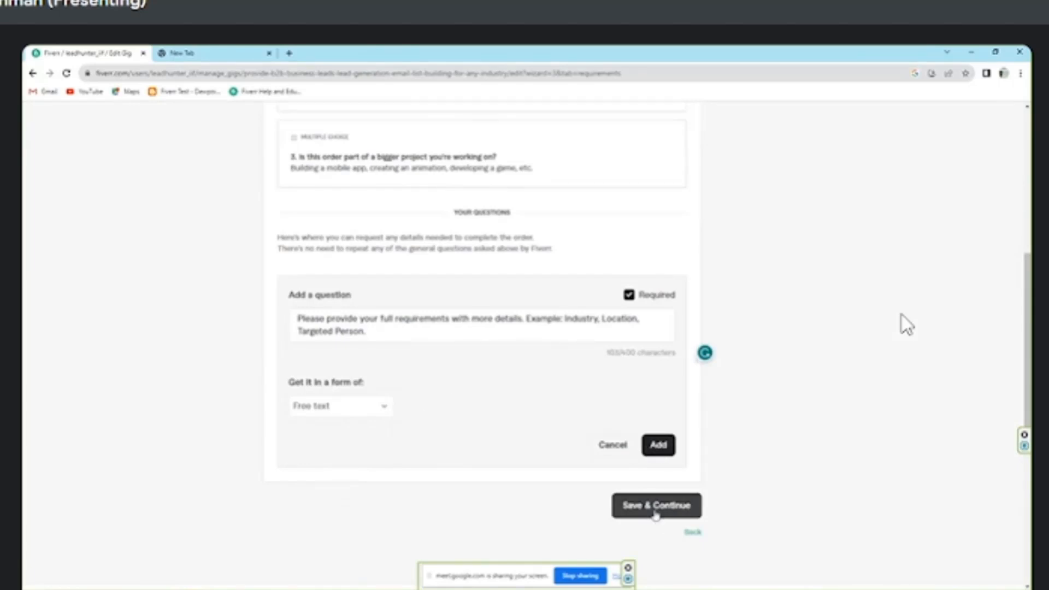
left_click(662, 449)
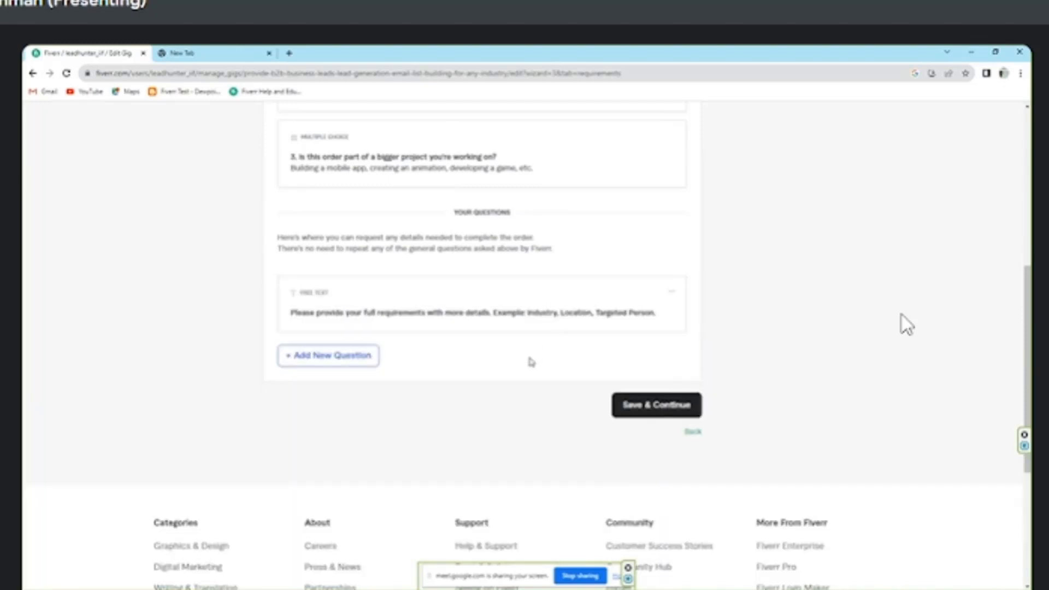
Step: Save the gig gallery with its PDF document and continue to the next stage
scroll(531, 362, "up", 1)
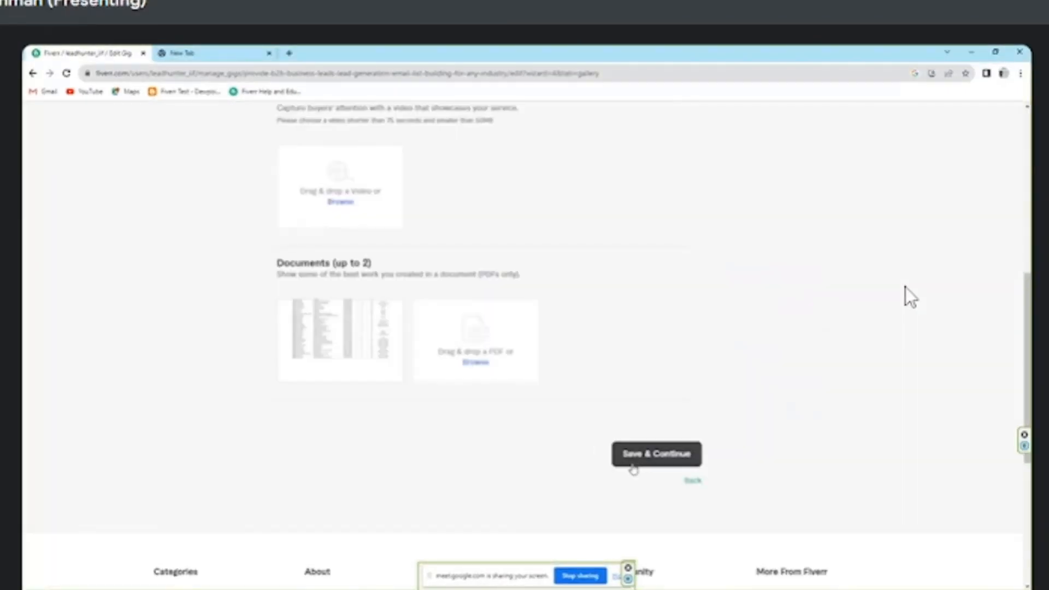
left_click(639, 465)
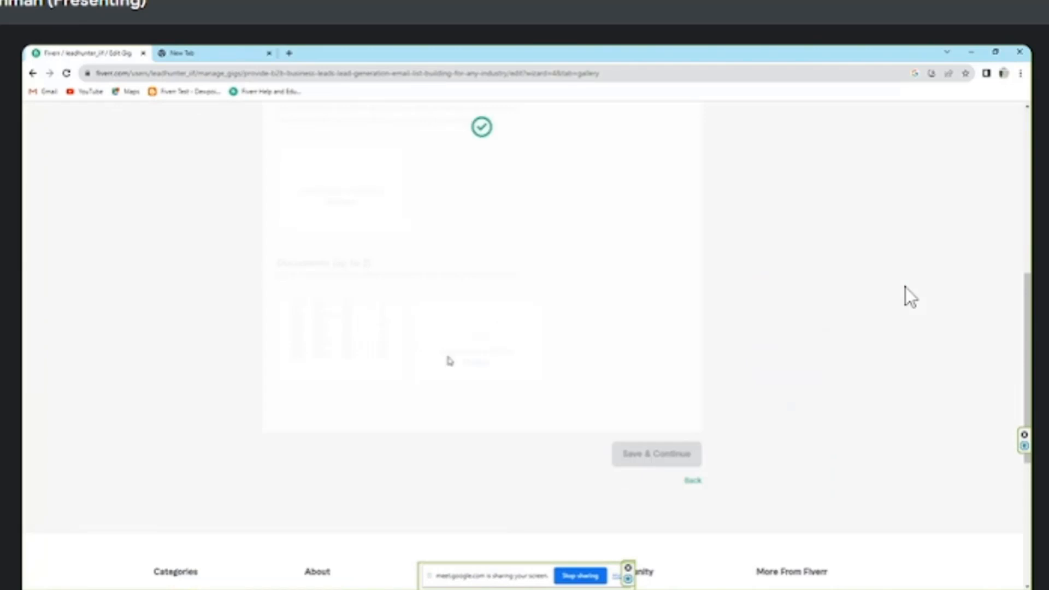